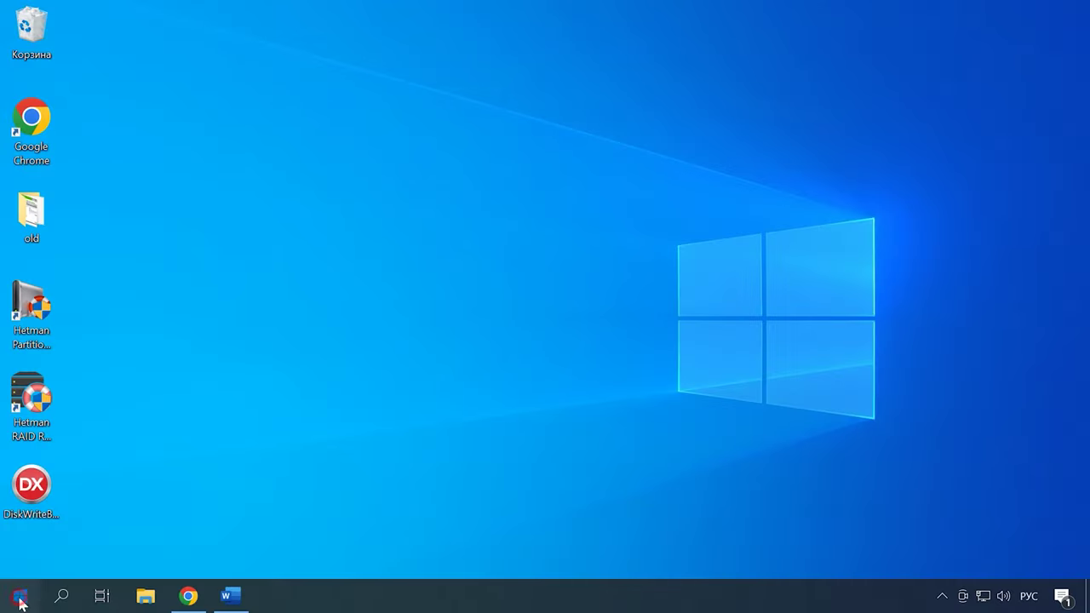
- Find Диспетчер Hyper-V among the Windows administration tools and open it
click(19, 596)
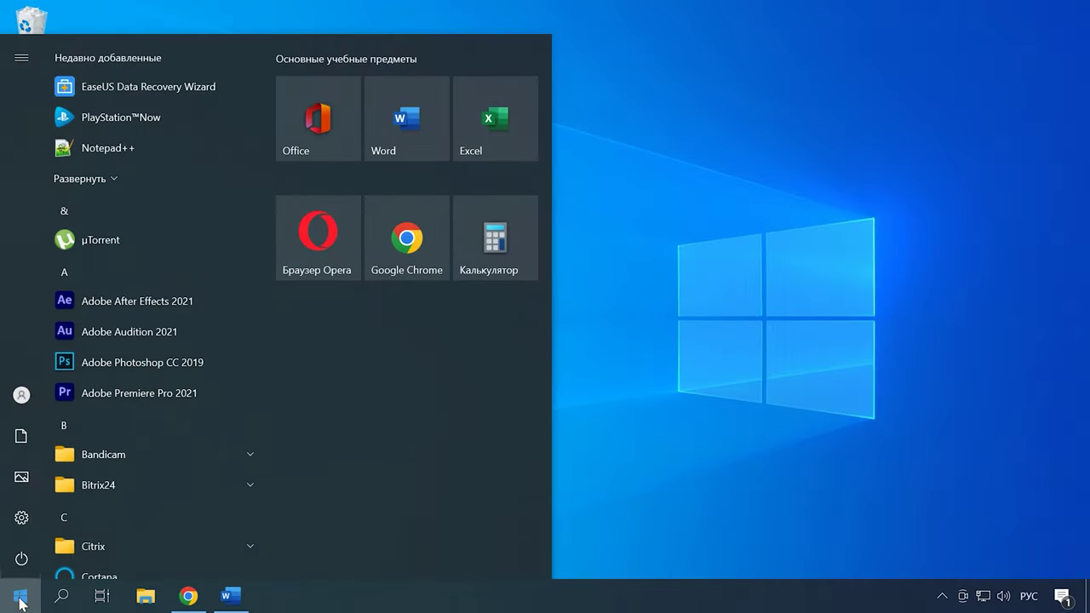
text(дис)
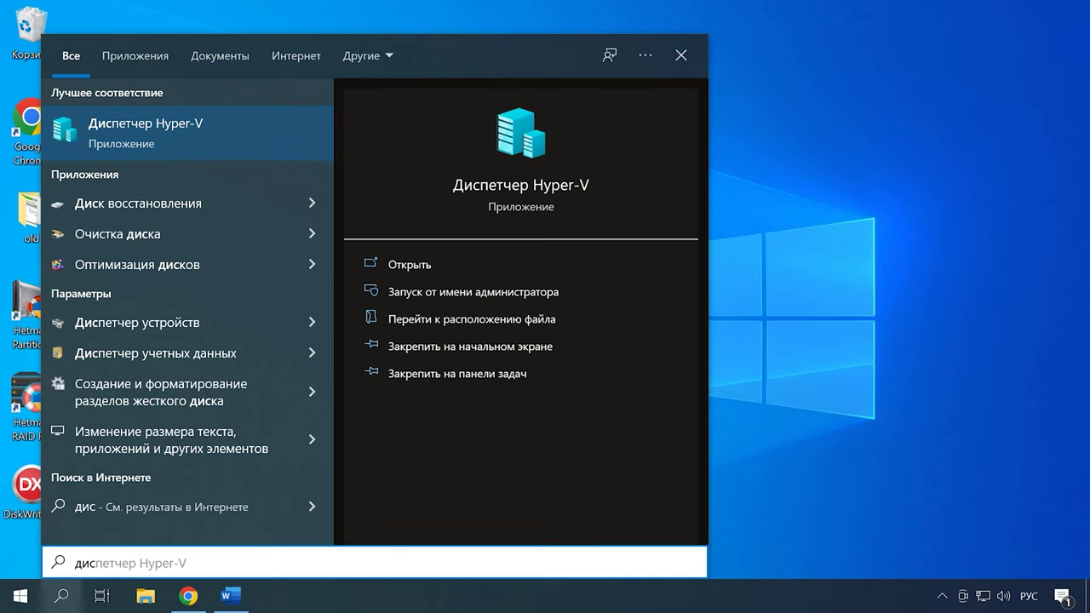
click(21, 601)
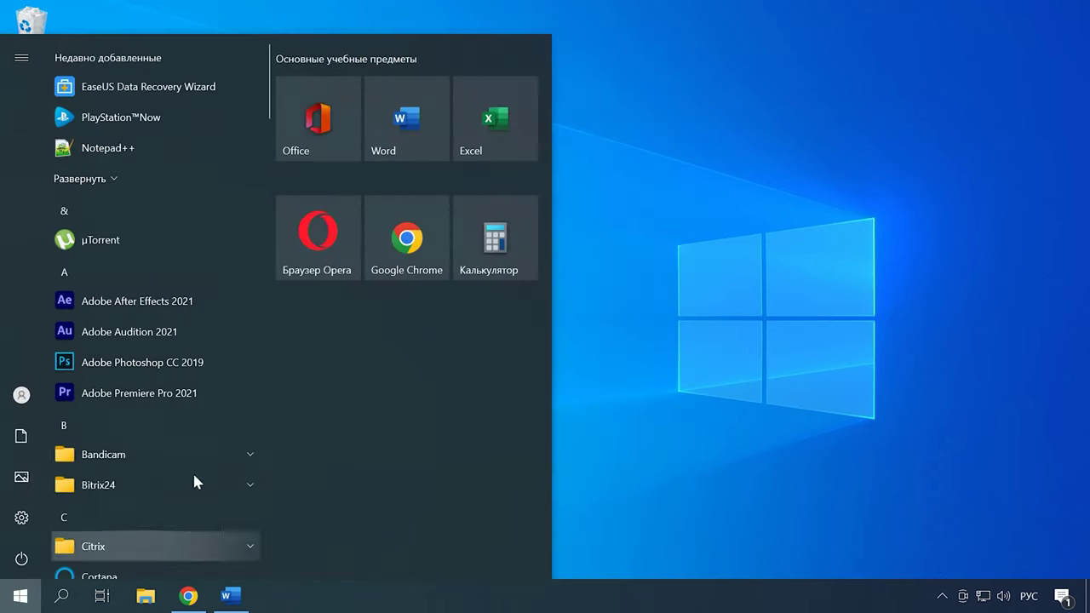
scroll(197, 490, down, 15)
scroll(191, 499, down, 5)
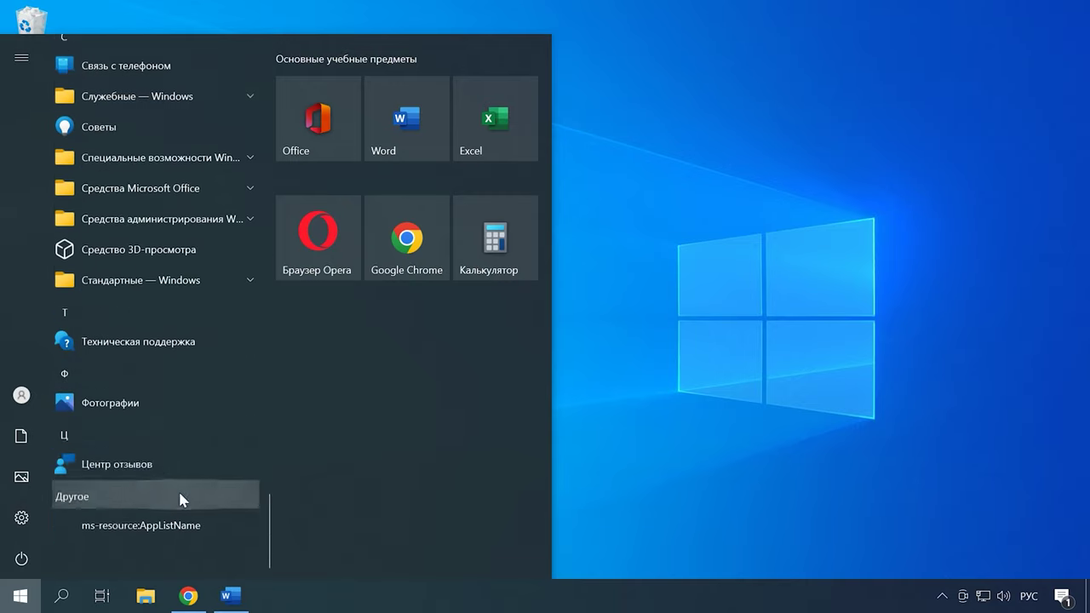
click(185, 213)
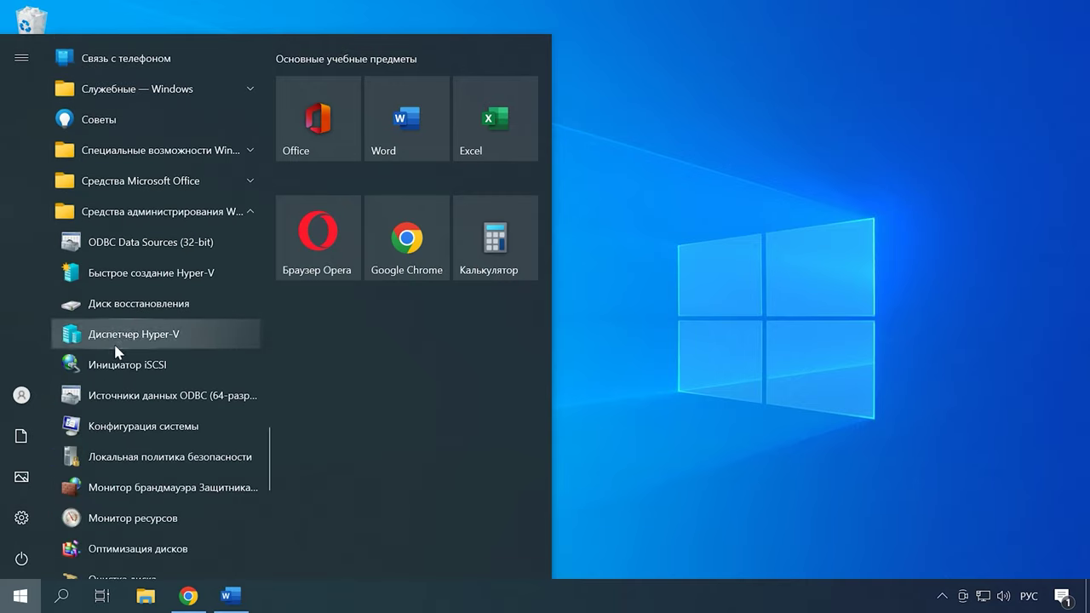
click(158, 341)
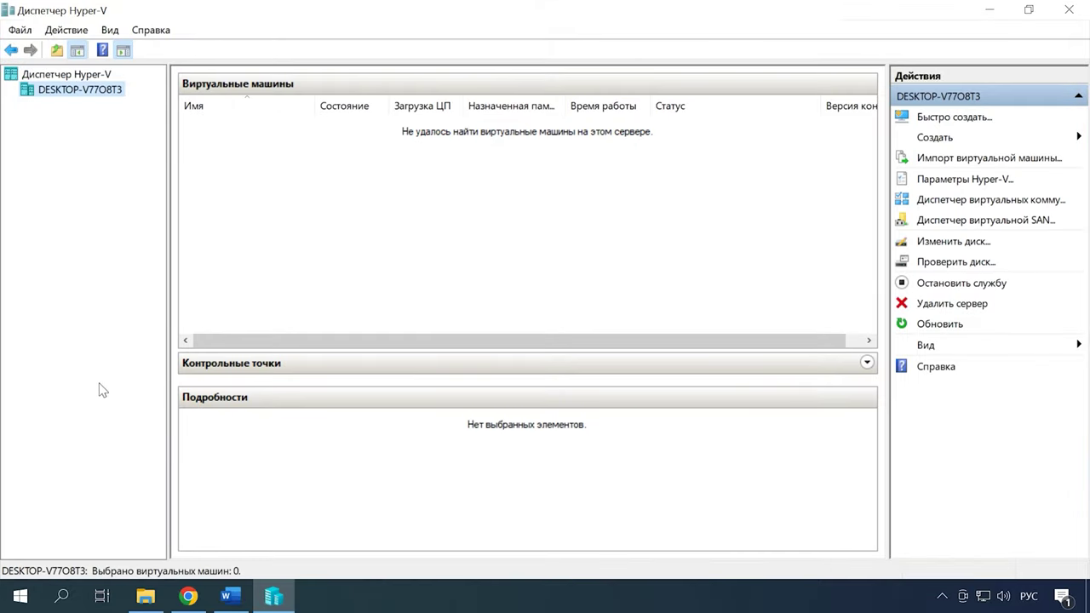
- Review the switch types in the virtual switch manager and create a new virtual switch of type Внешняя (external)
click(65, 33)
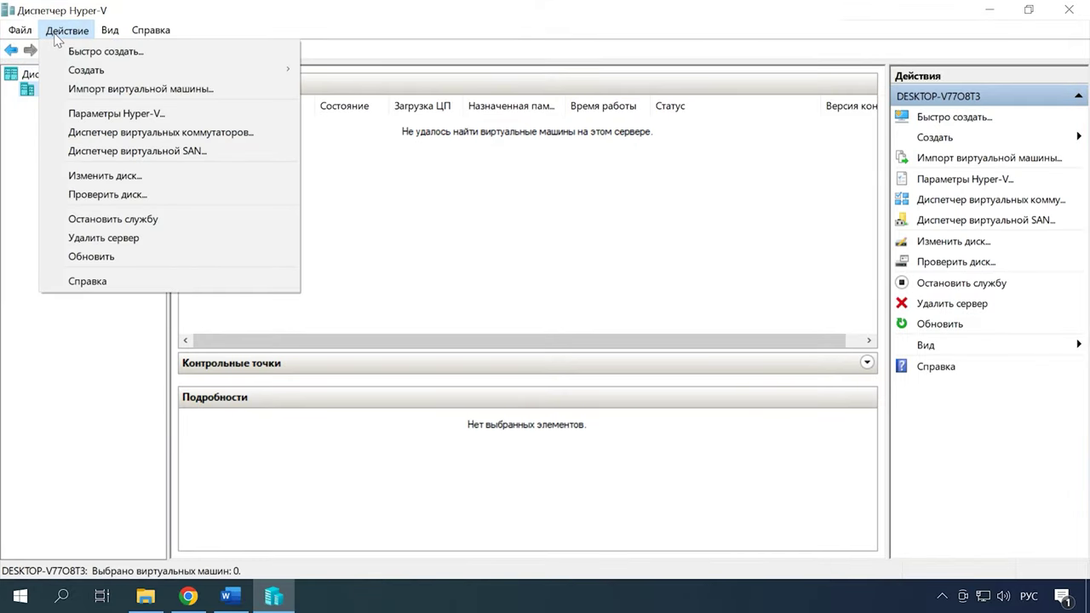
click(191, 134)
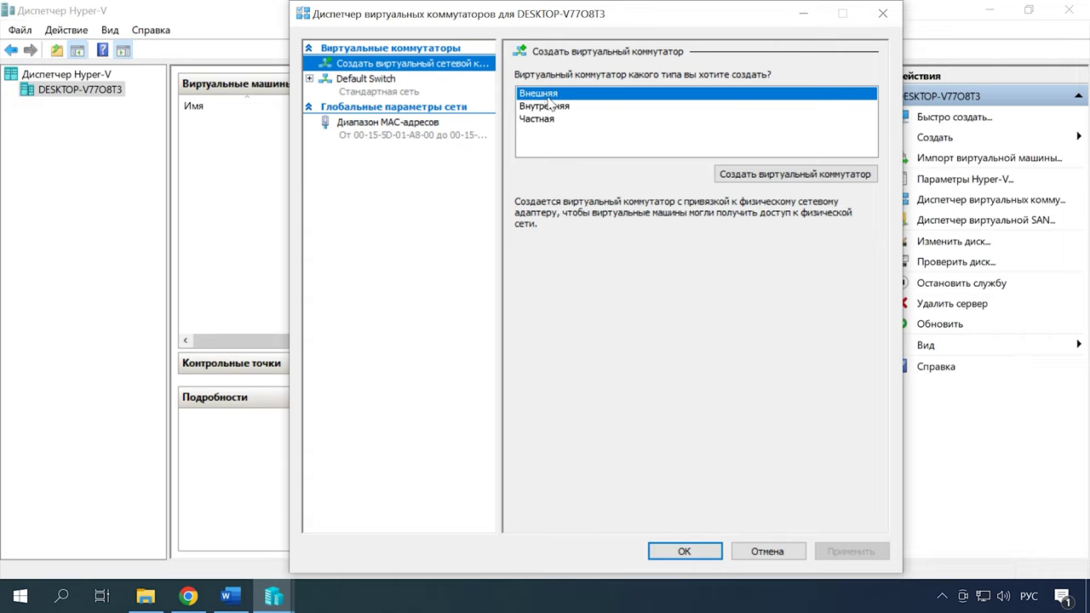
click(548, 106)
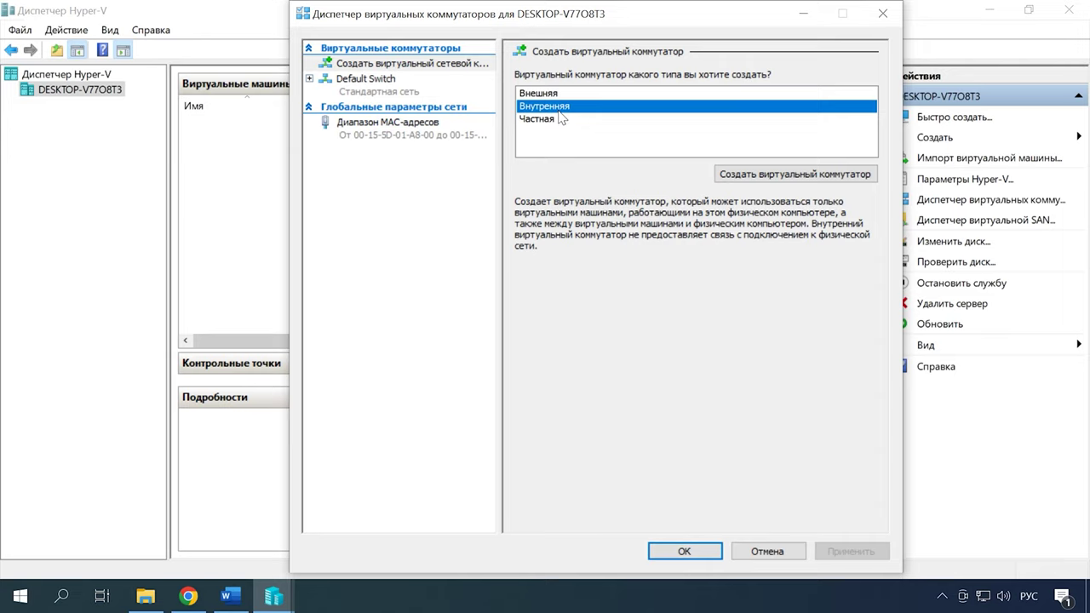
click(549, 122)
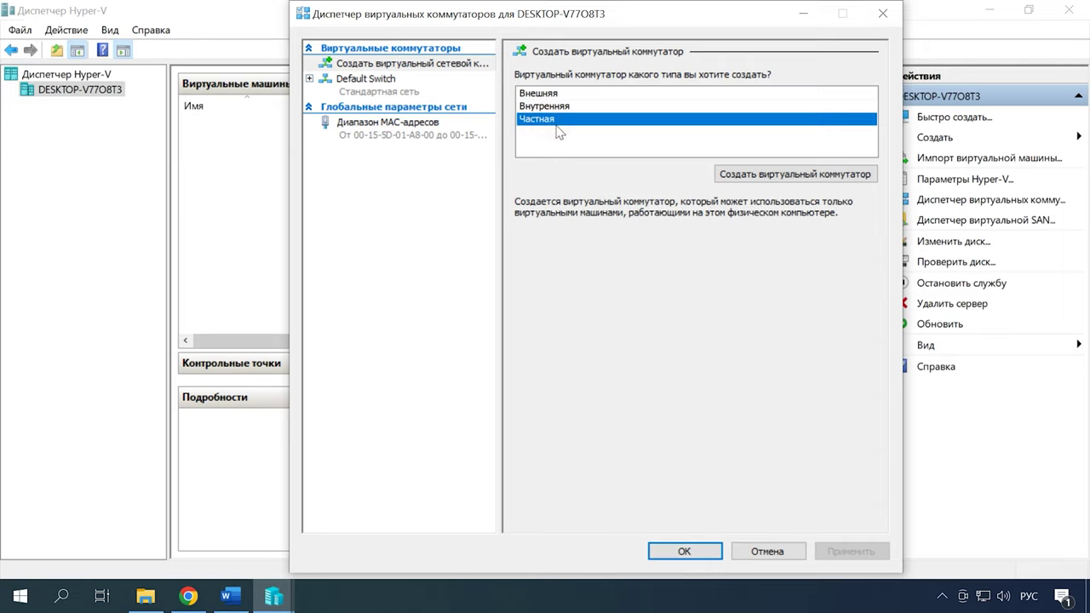
click(547, 93)
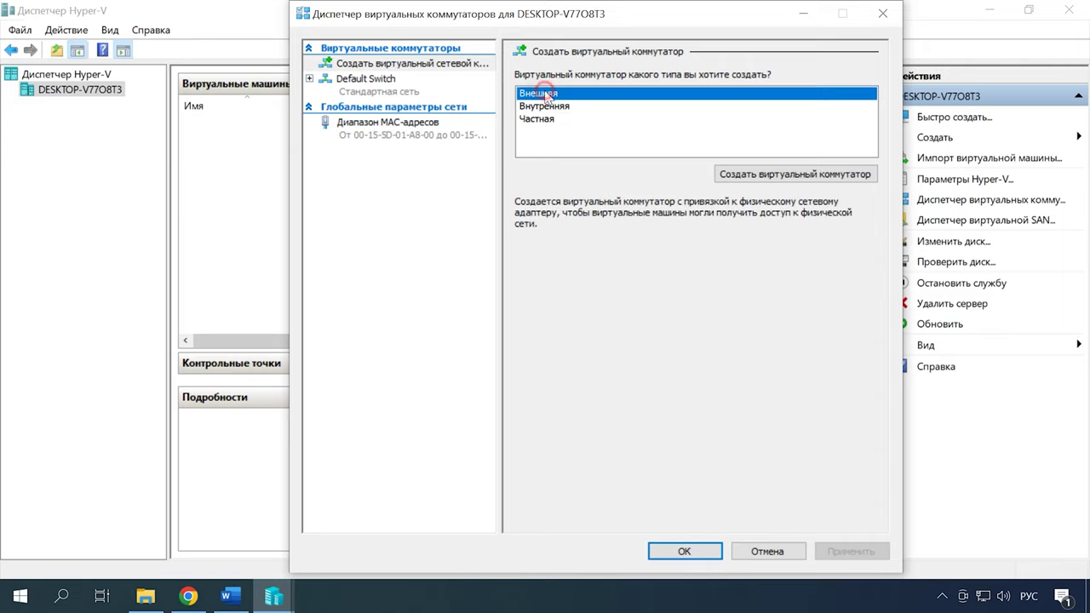
click(807, 177)
- Name the new external switch вмк, apply the network changes, and close the virtual switch manager
click(647, 94)
drag(675, 95, 516, 95)
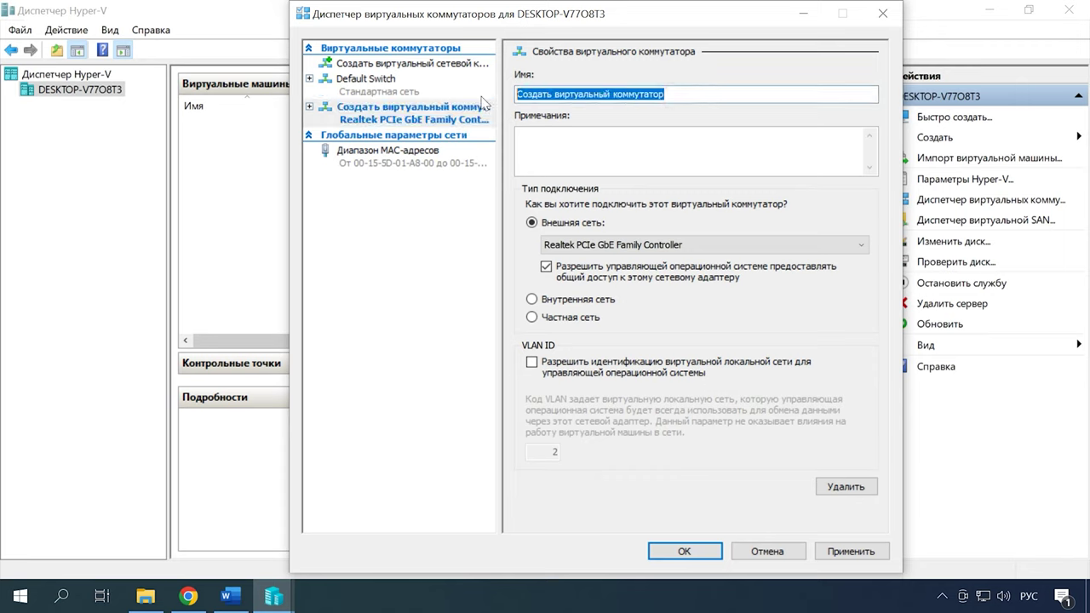
text(вмк)
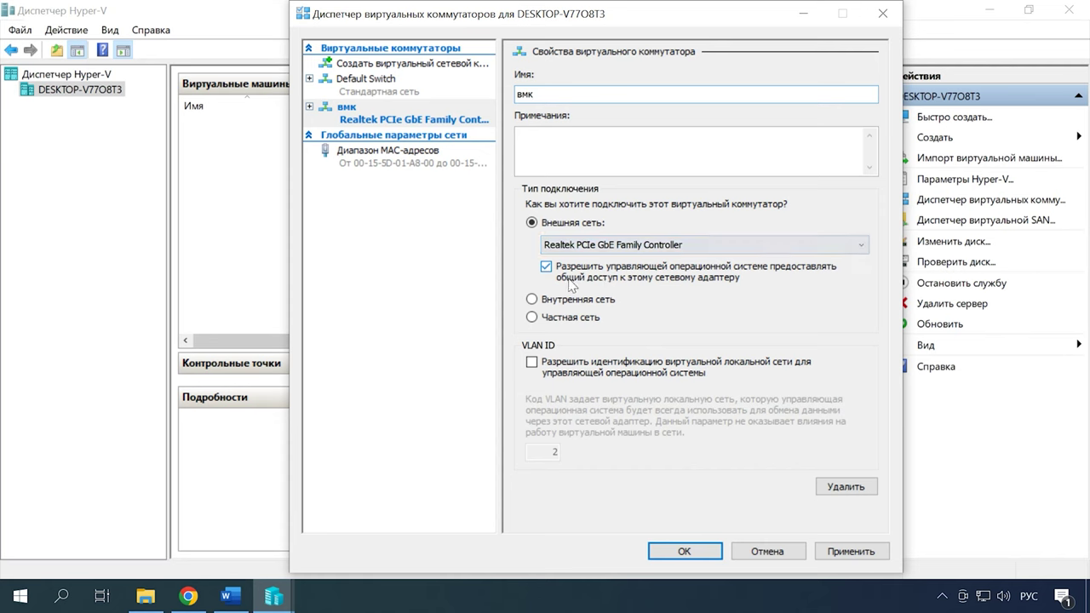
click(839, 551)
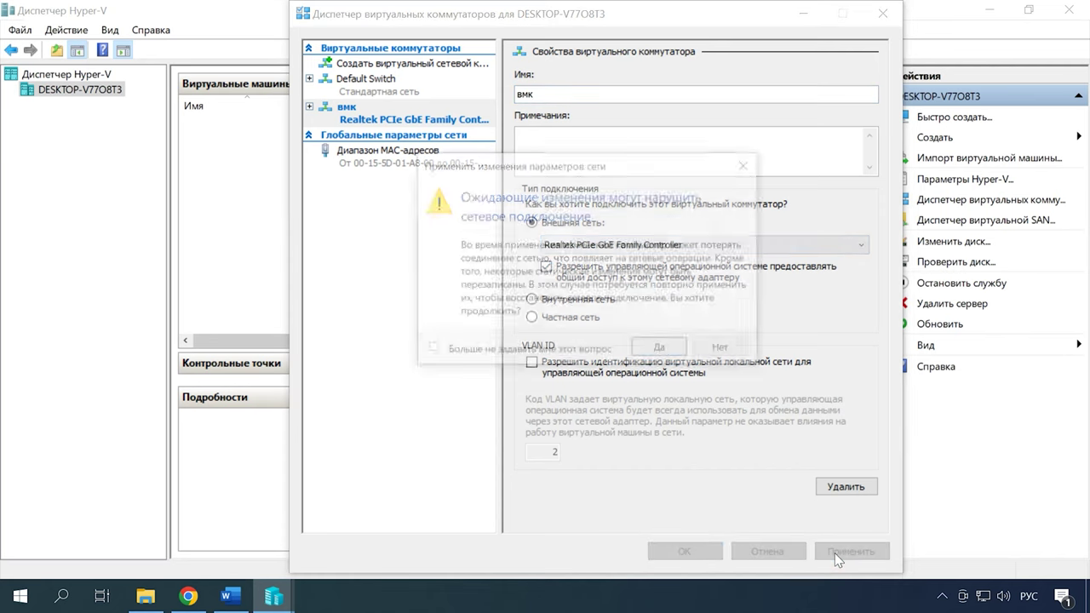
click(657, 351)
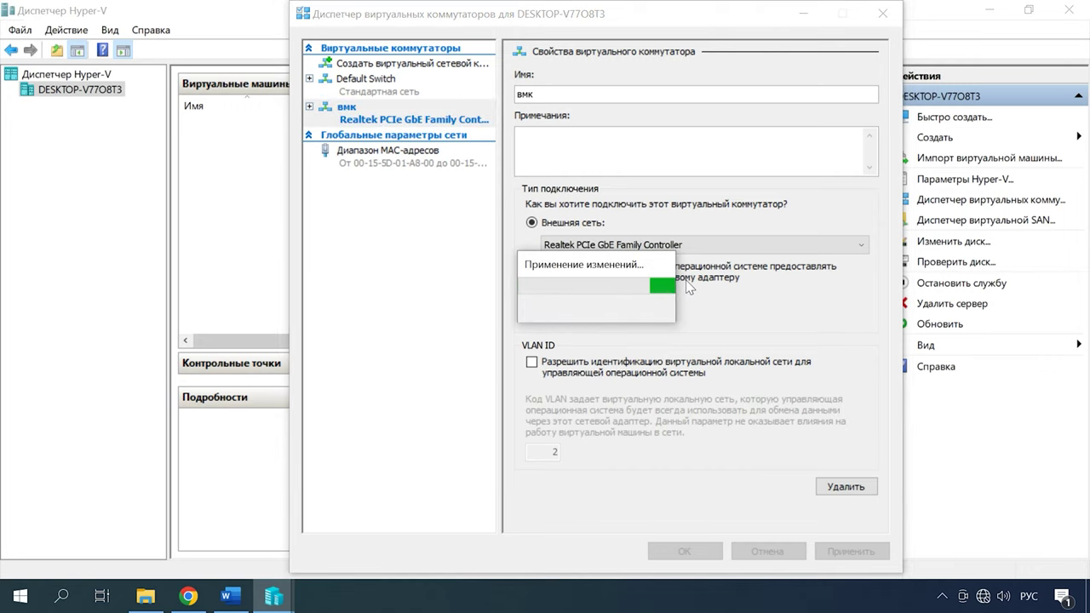
click(692, 555)
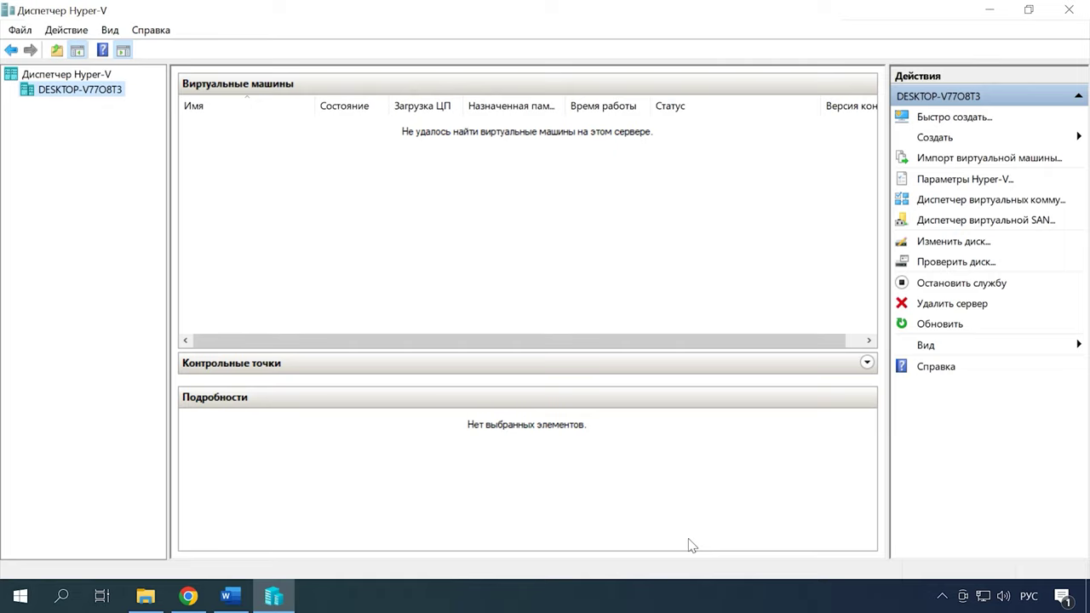
- Start creating a new virtual machine and name it Windows_10, keeping the default storage location
click(66, 32)
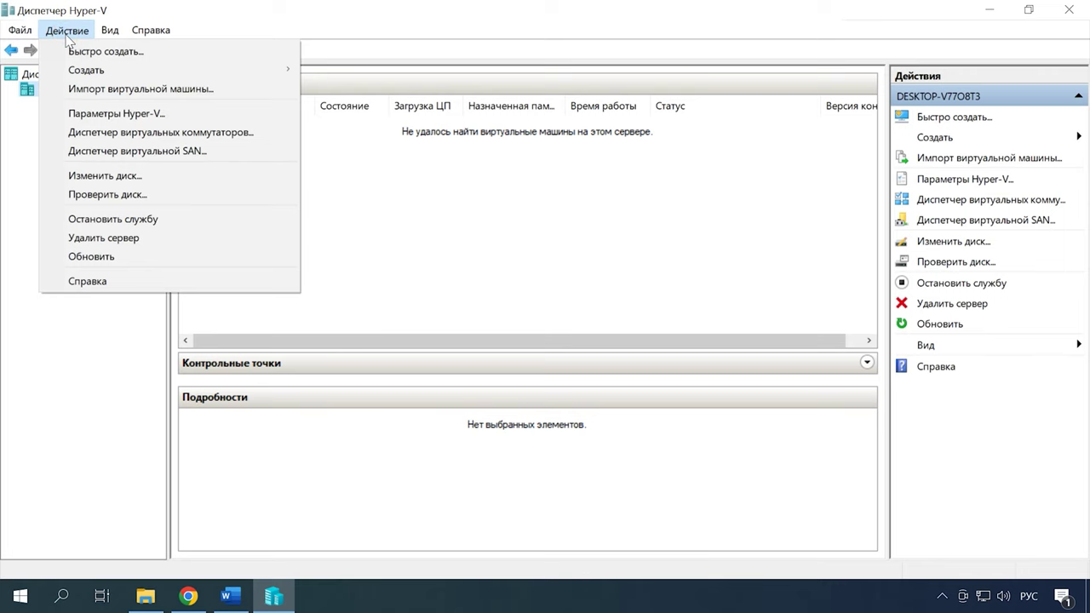
mouse_move(255, 75)
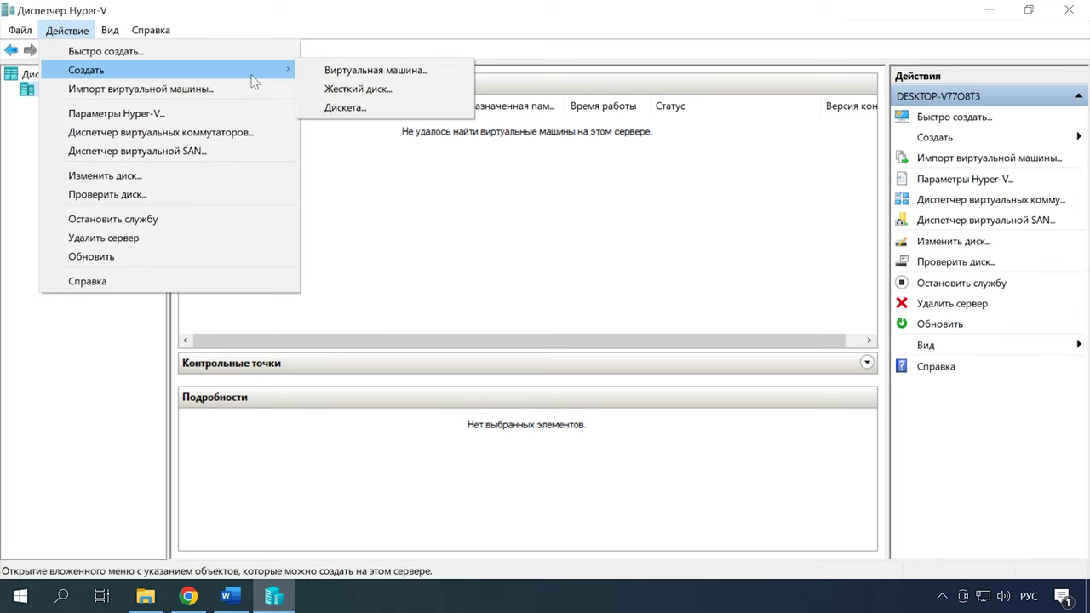
click(377, 74)
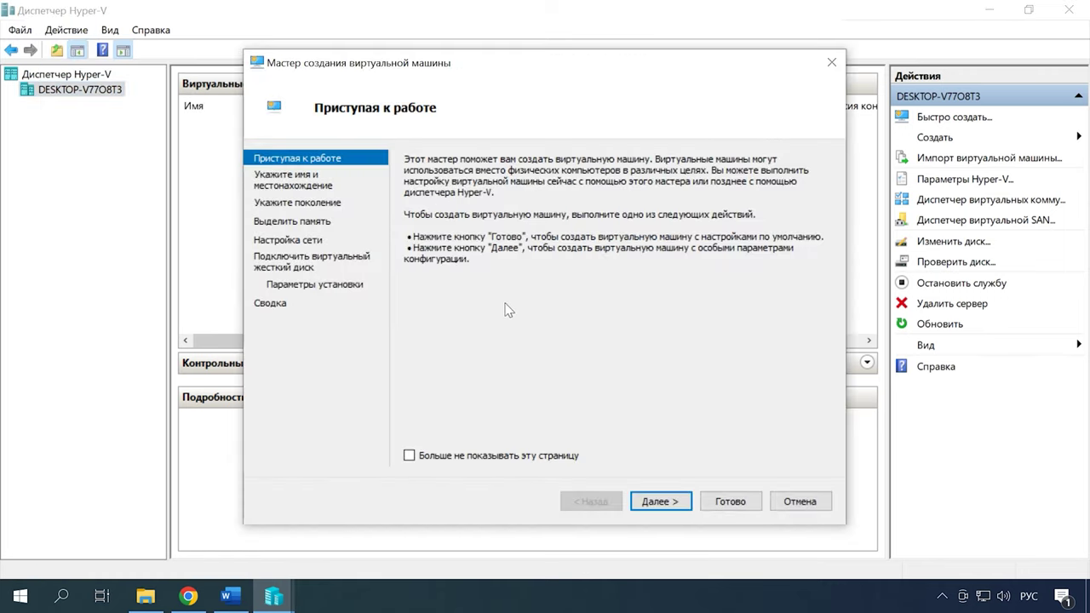
click(661, 502)
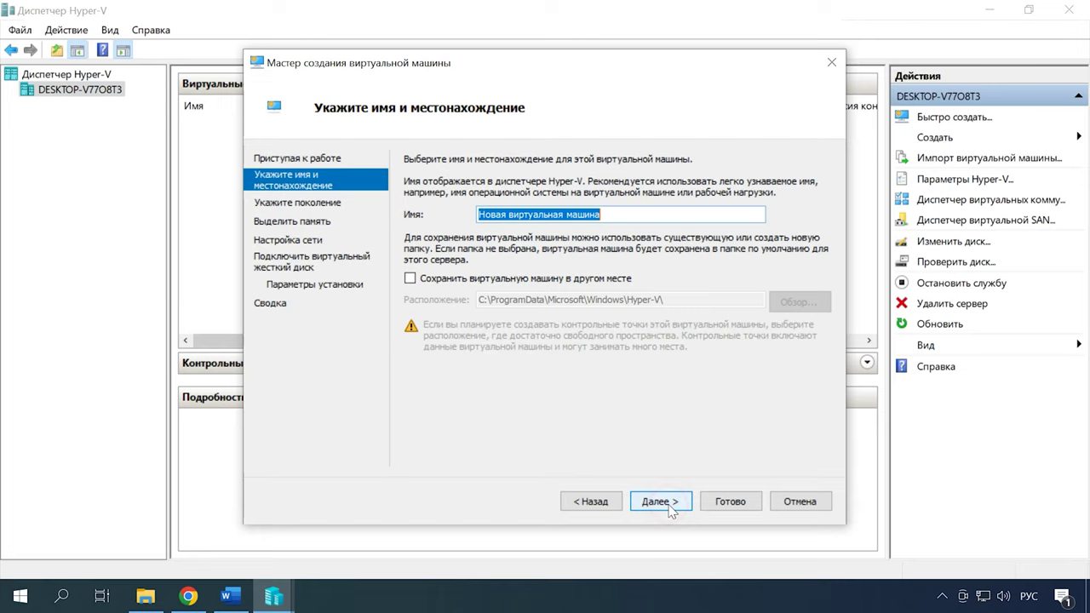
key(alt+shift)
text(Windows_10)
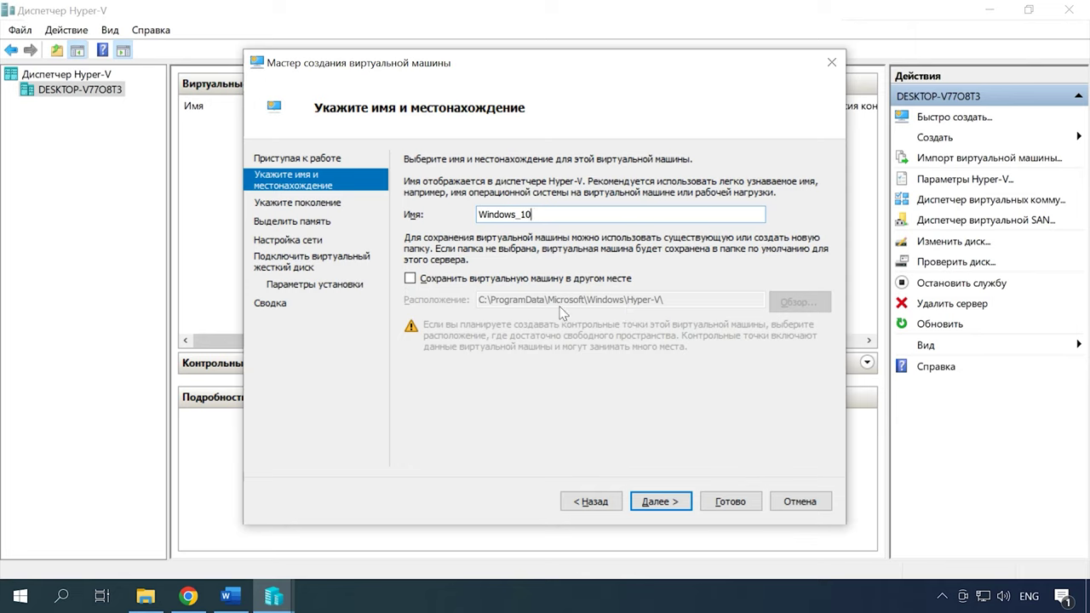
click(660, 502)
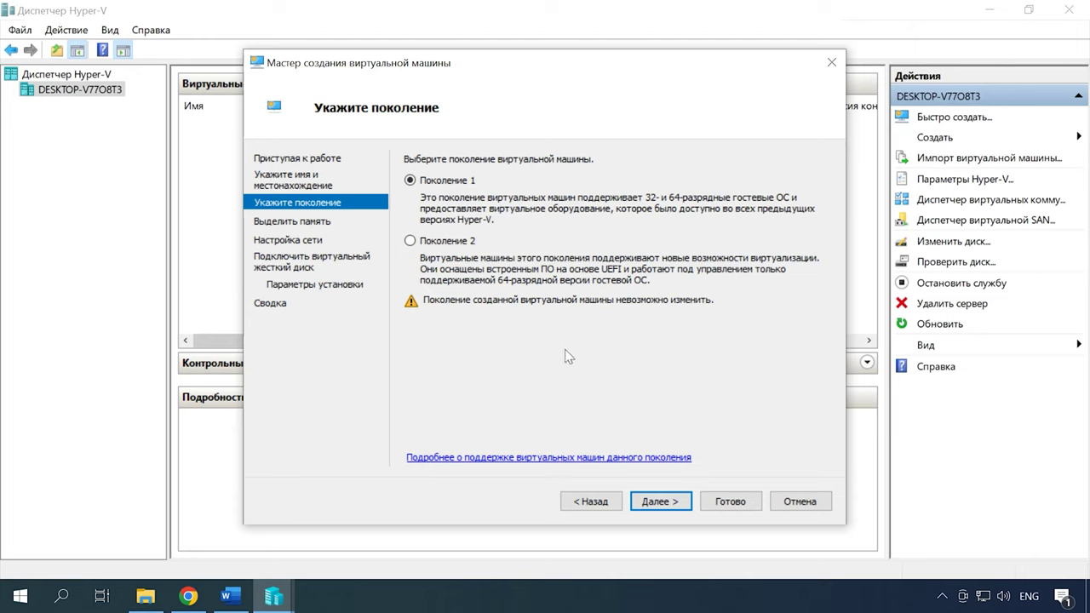
- Accept Поколение 1 for the machine and set its startup memory to 2048 MB with dynamic memory enabled
click(660, 503)
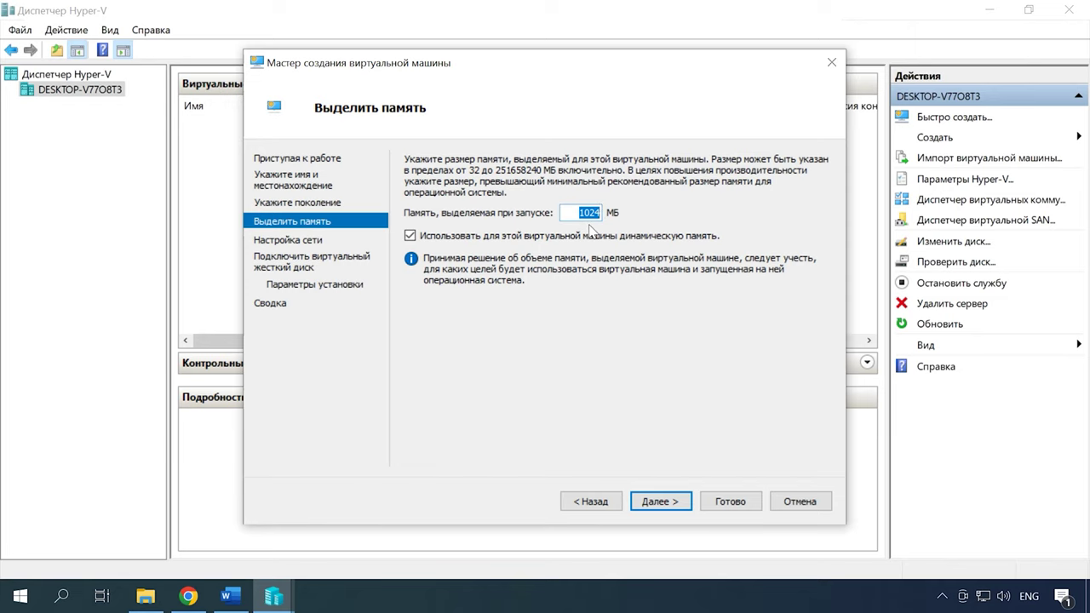
text(2048)
click(409, 236)
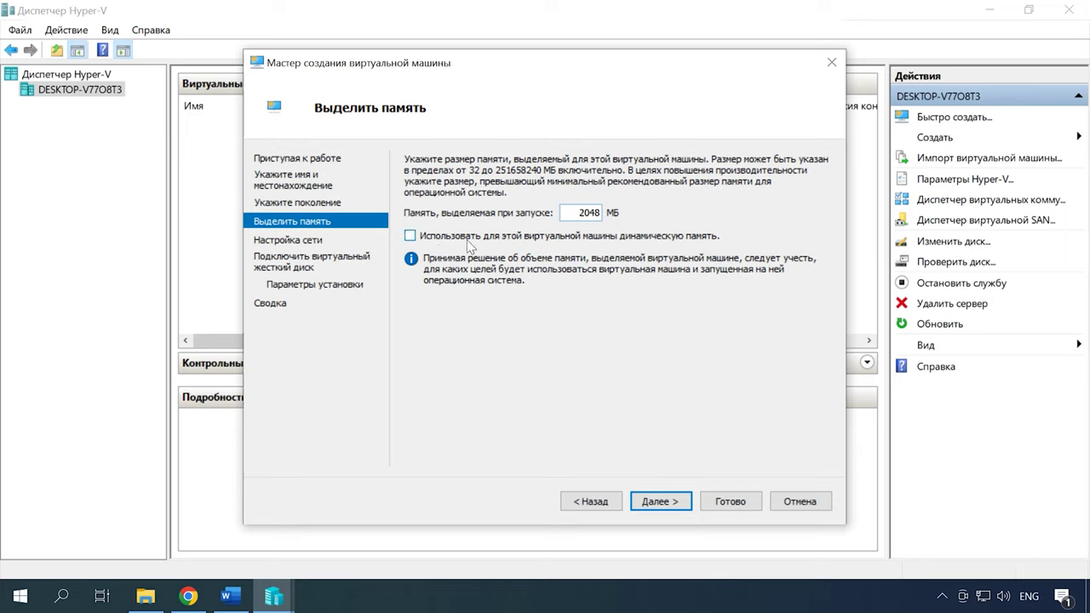
click(410, 237)
click(666, 504)
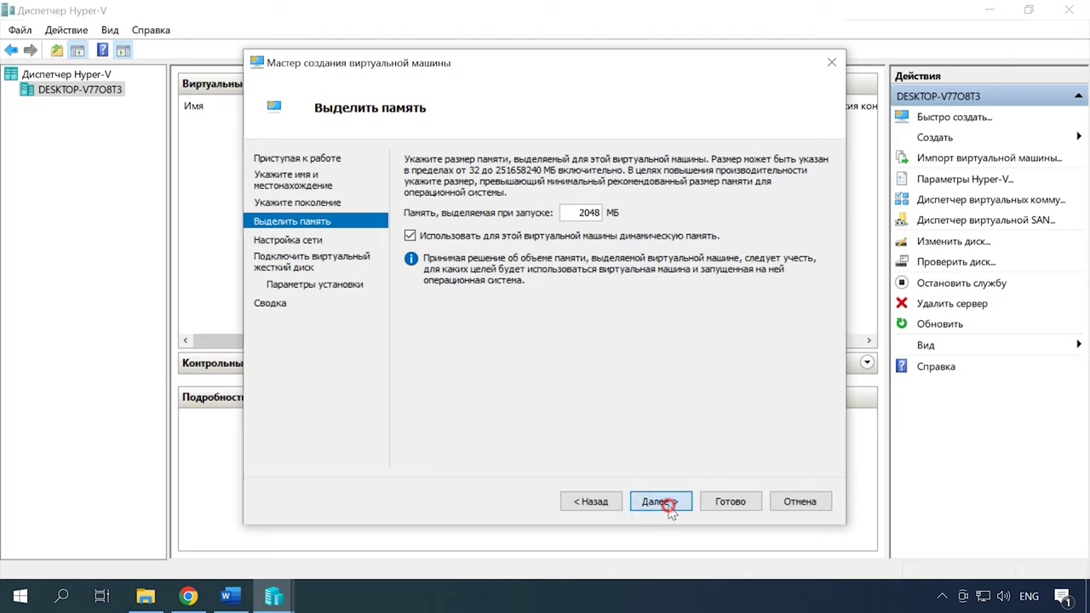
- Connect the machine's network adapter to the вмк switch and set the new virtual hard disk's size to 30 GB
click(543, 195)
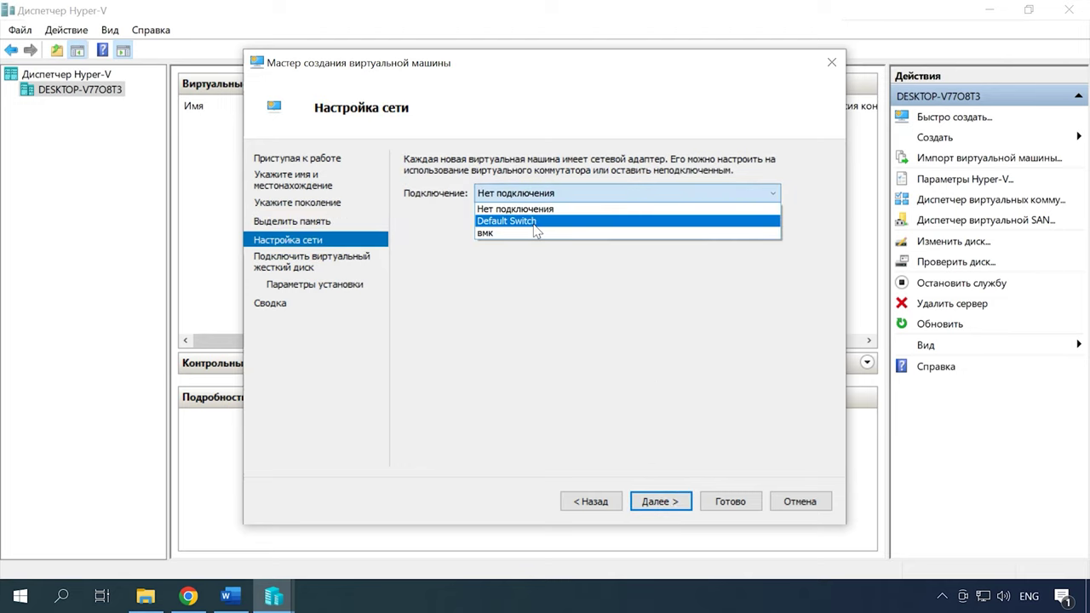
click(510, 234)
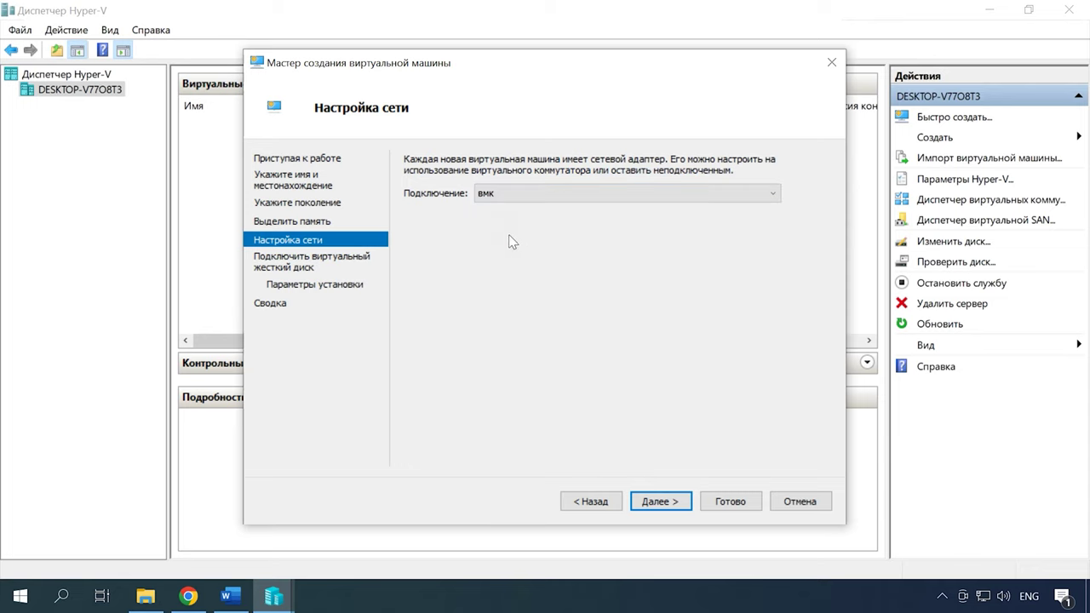
click(661, 501)
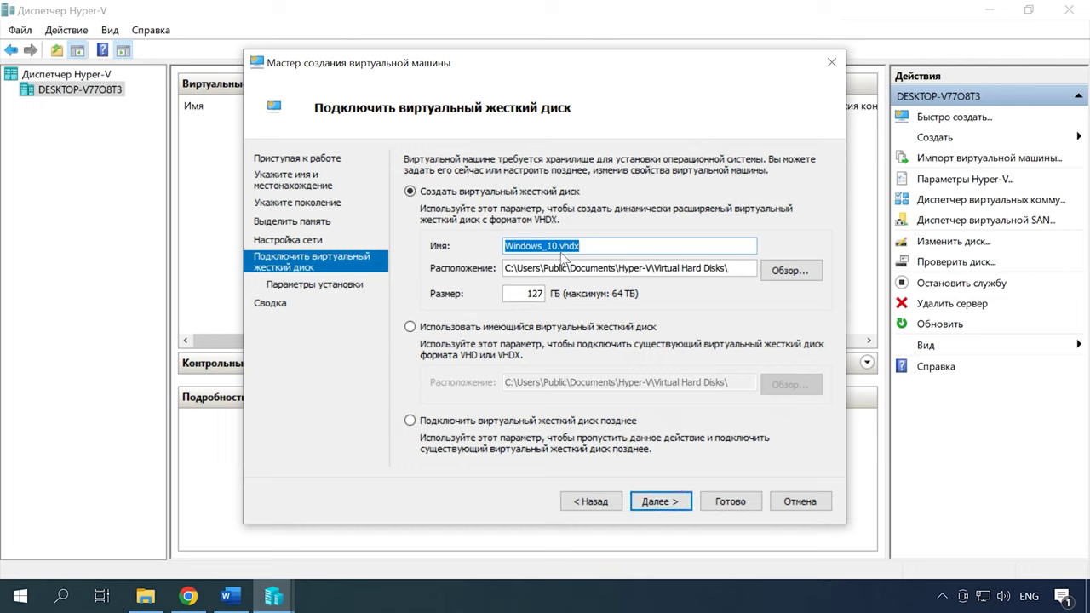
double_click(536, 293)
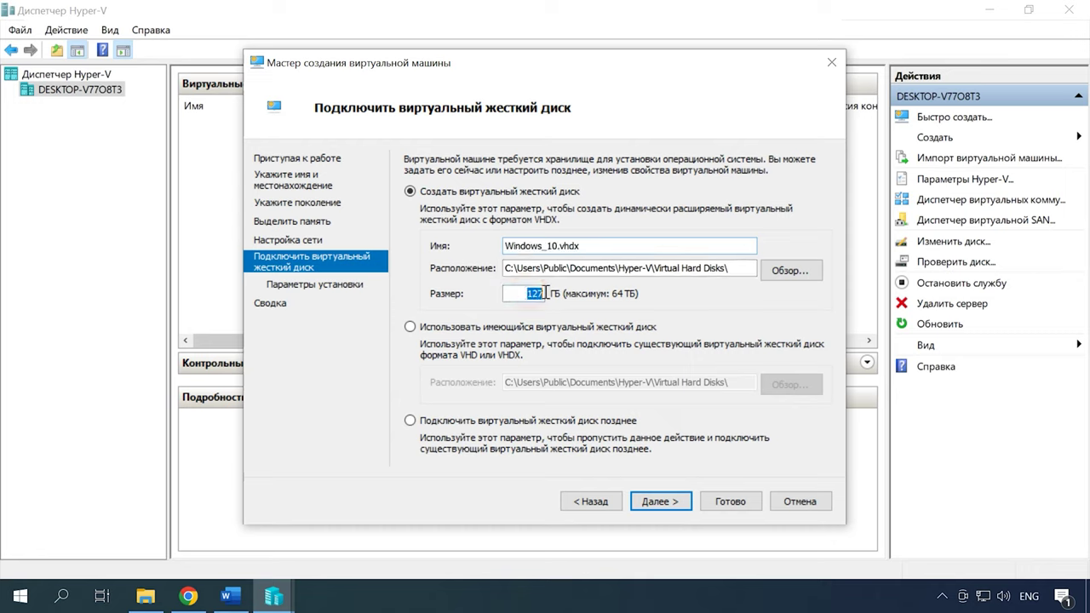
text(30)
click(668, 505)
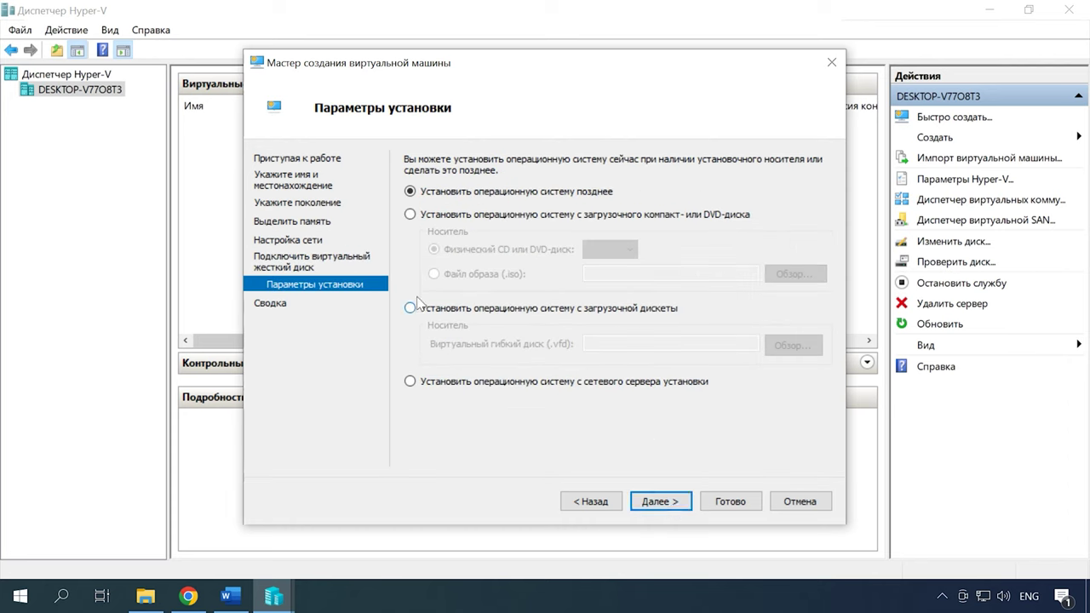
- Choose to install the operating system from the image file C:\Windows_10.iso and continue to the summary
click(409, 214)
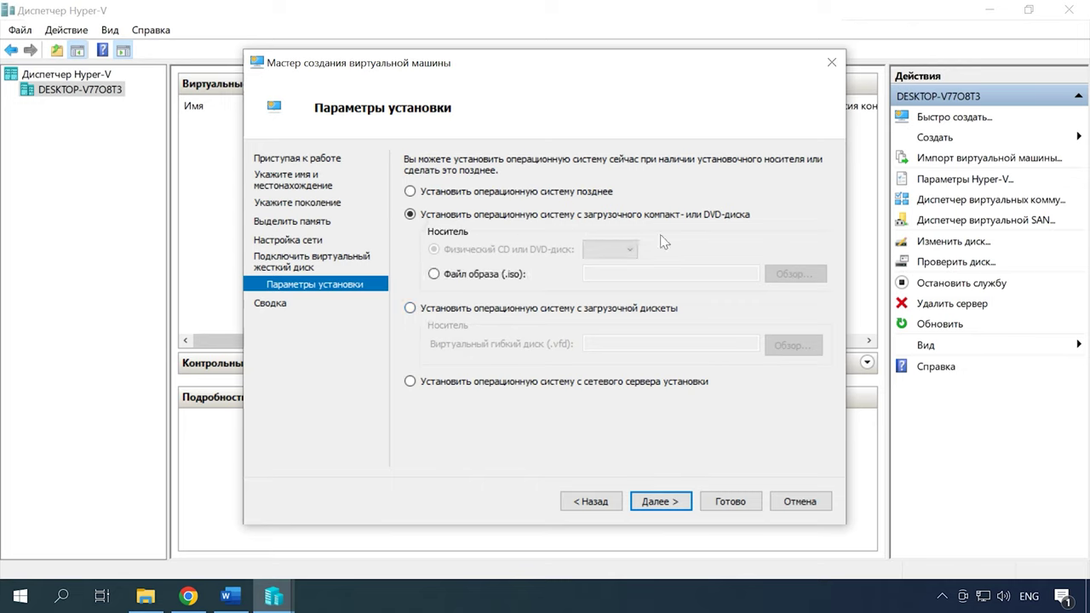
click(435, 274)
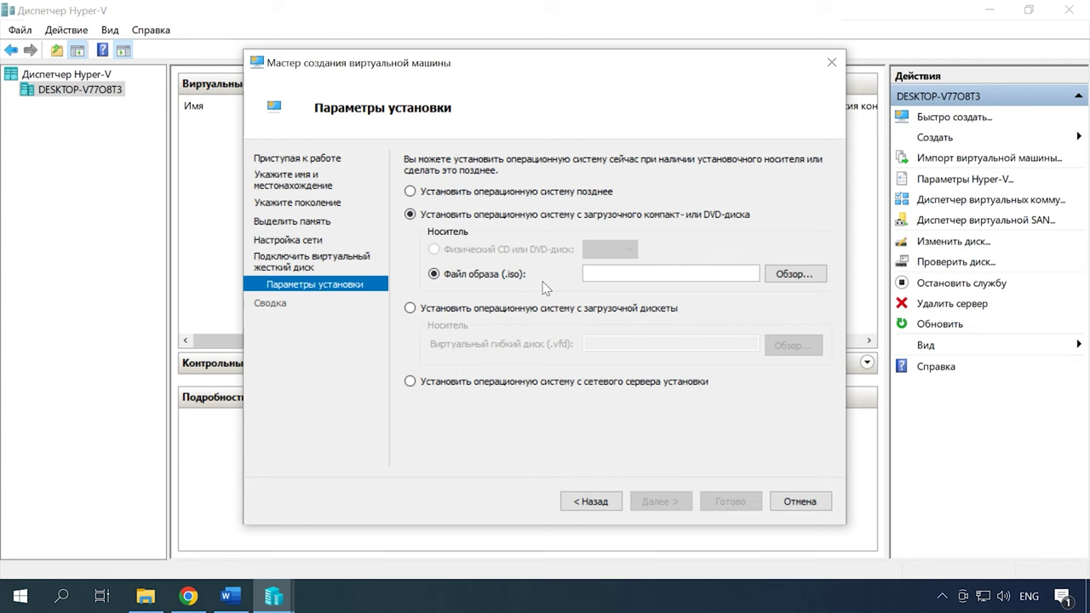
click(795, 274)
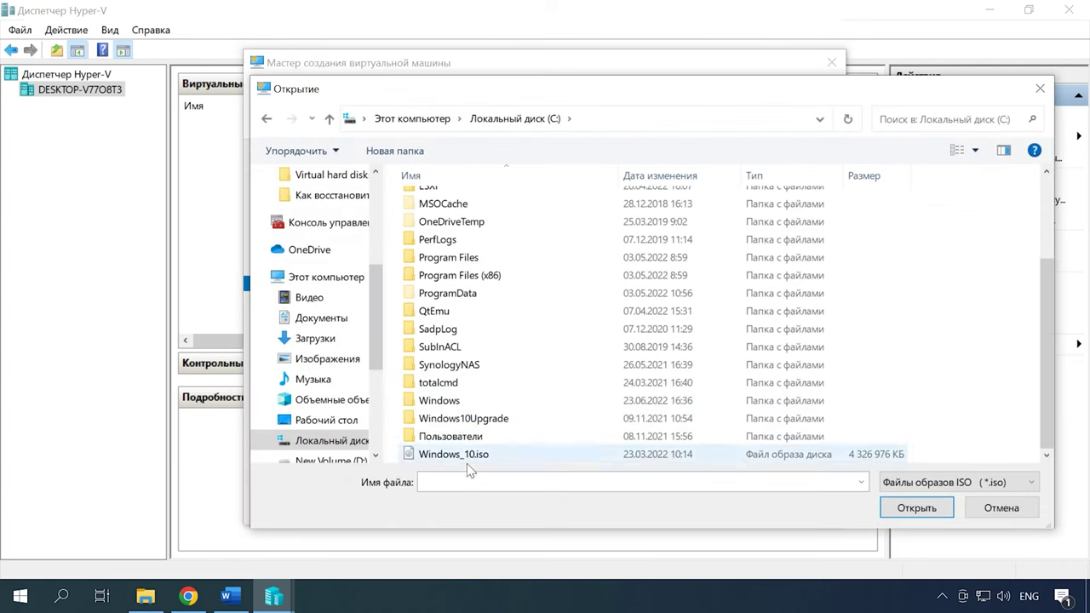
click(455, 456)
click(918, 509)
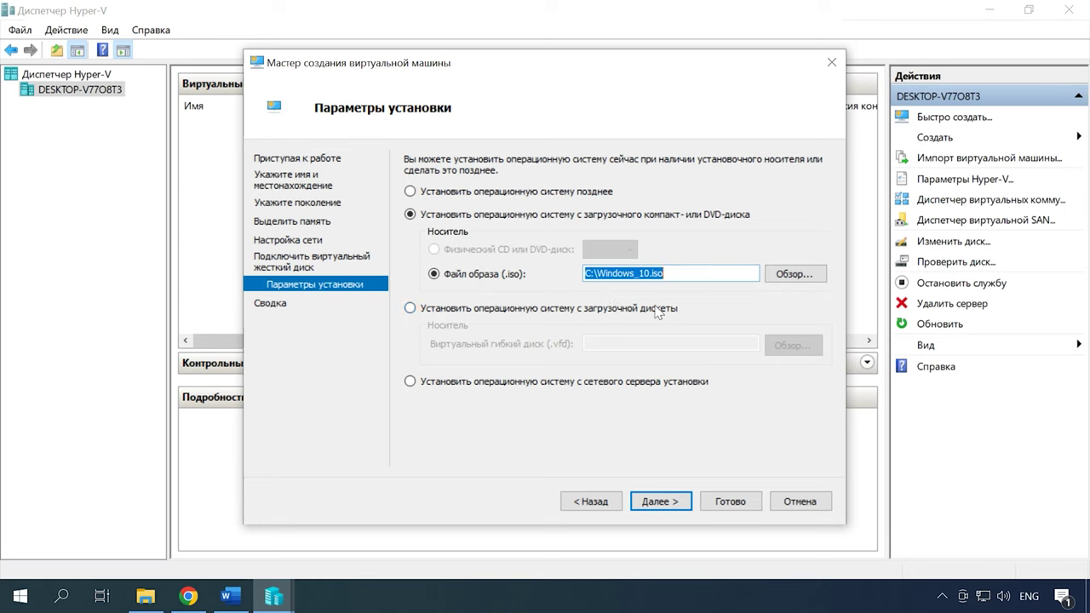
click(664, 506)
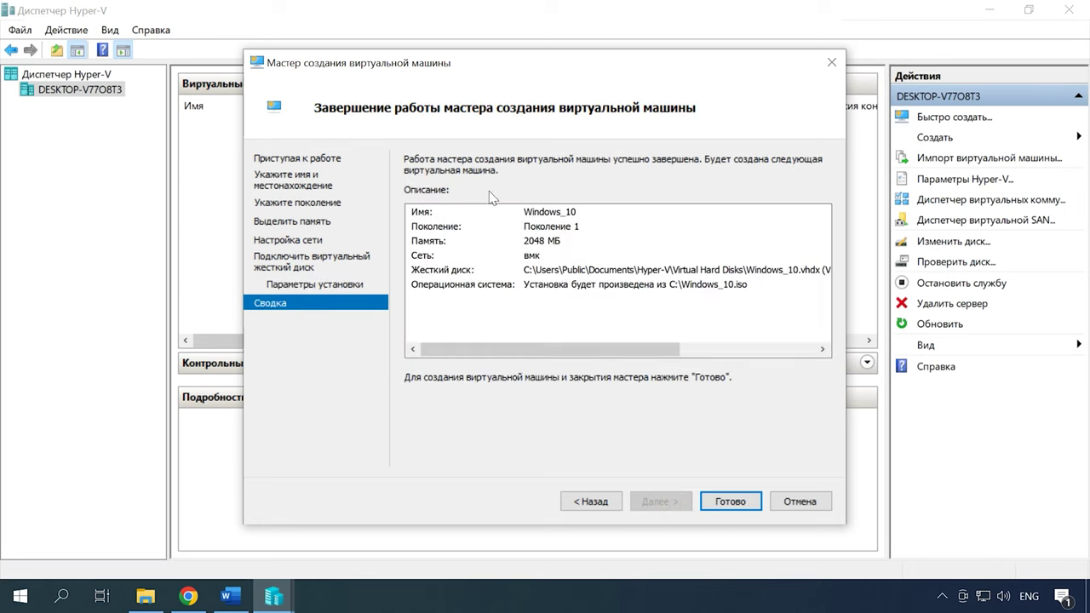
- Finish the wizard to create the Windows_10 virtual machine with the summarized settings
click(735, 508)
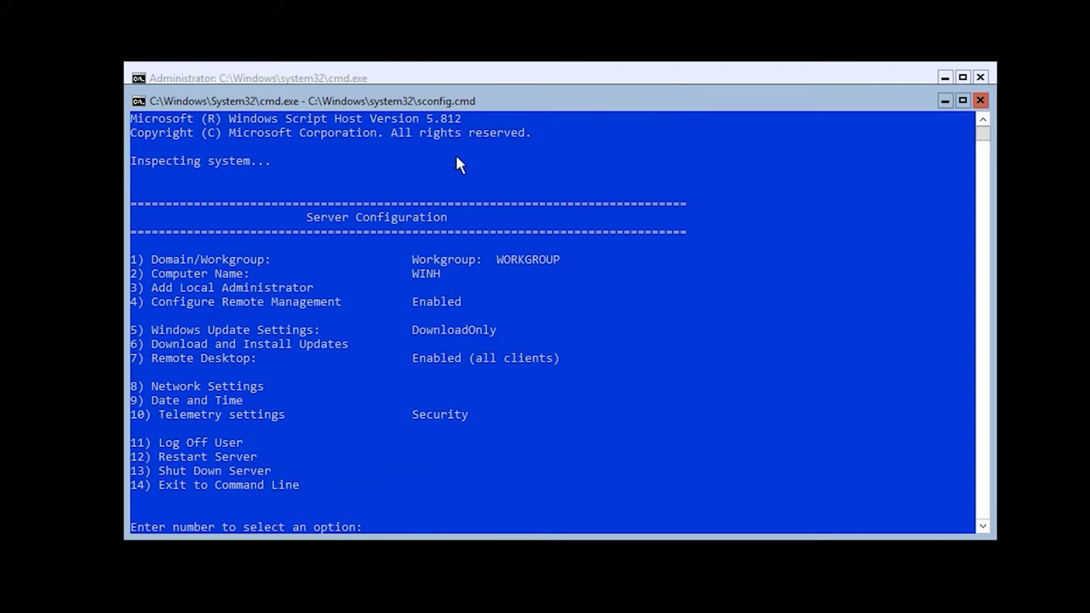
- On the server console, launch Notepad from the command prompt and set its file-opening dialog to show All Files
click(484, 76)
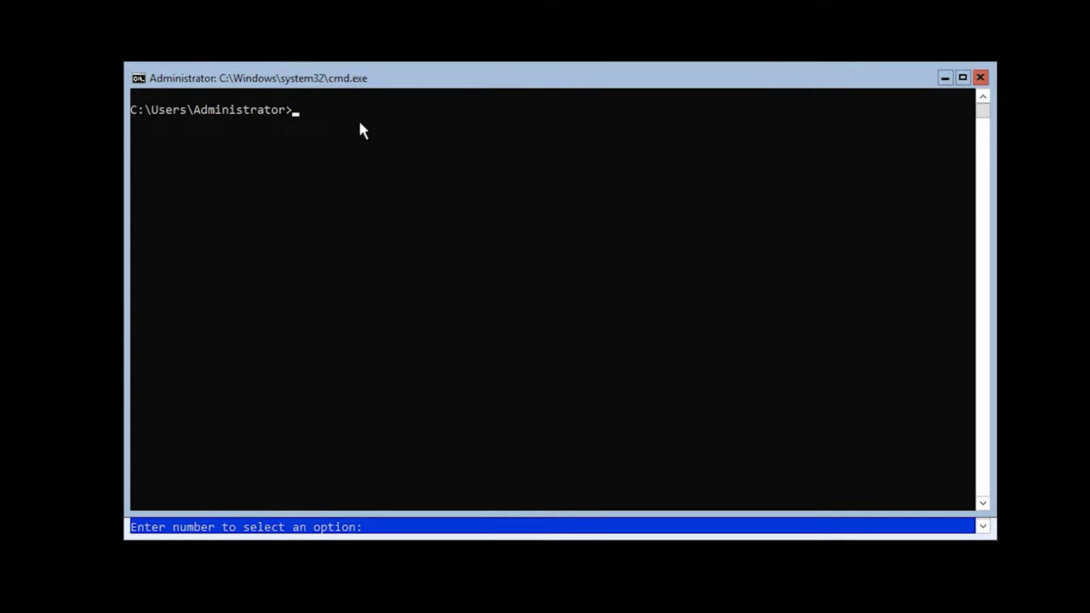
text(notepad)
key(Return)
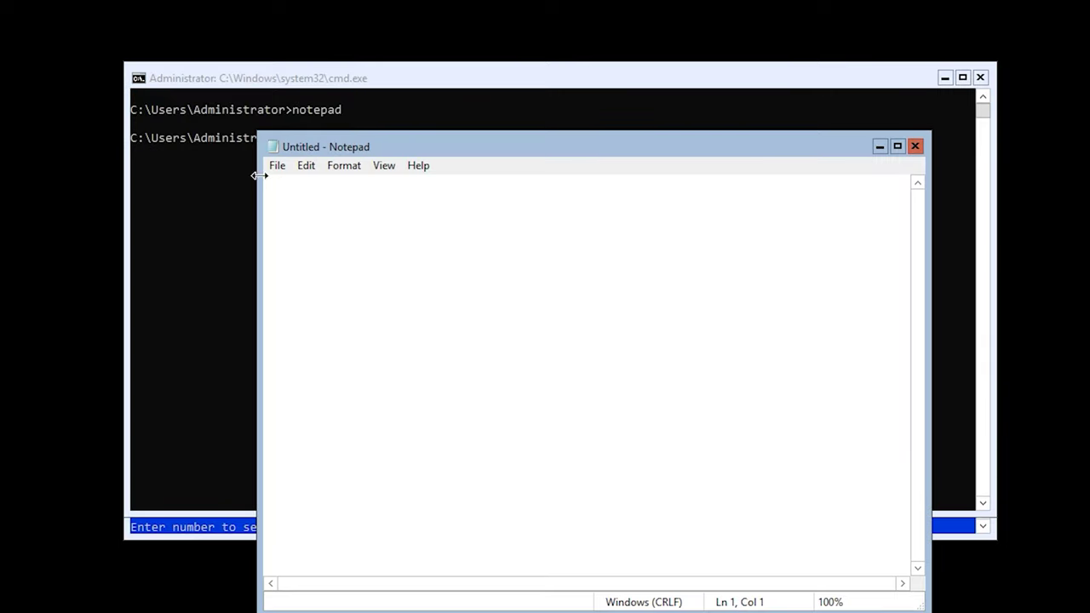
click(277, 168)
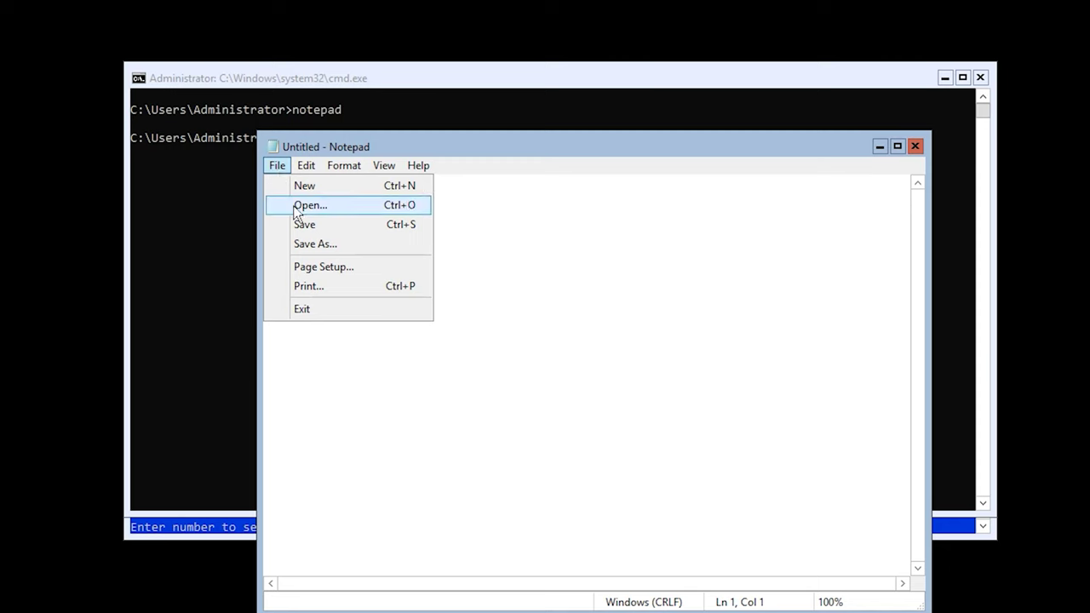
click(328, 211)
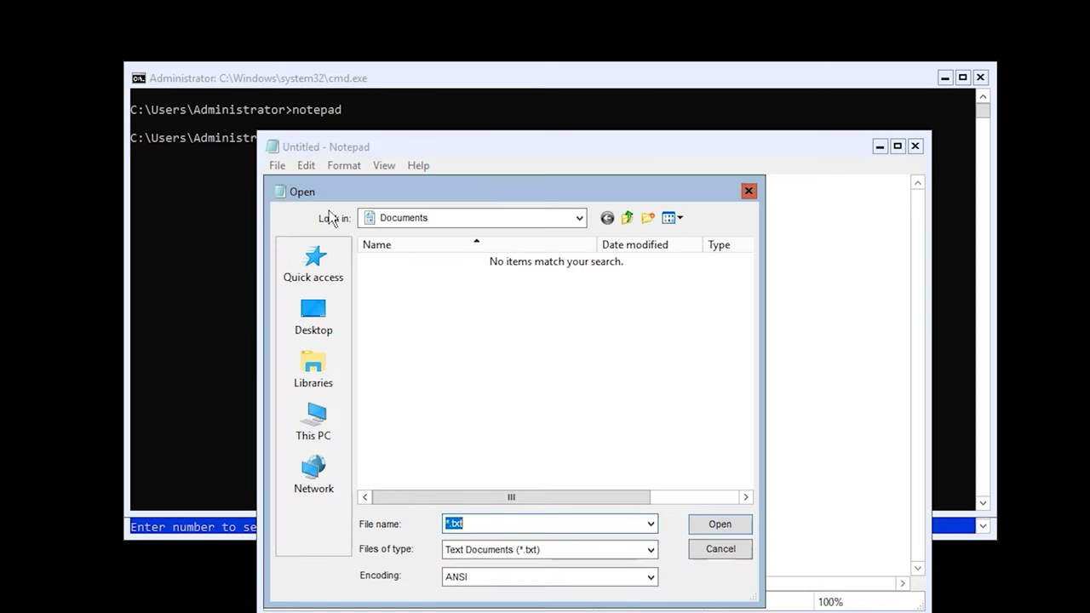
click(644, 549)
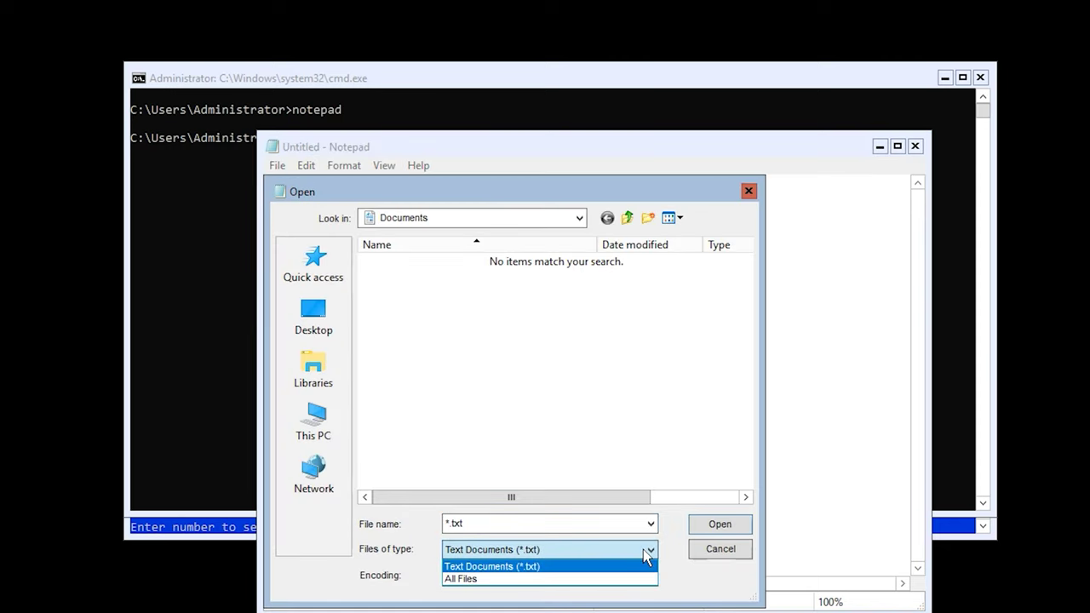
click(522, 581)
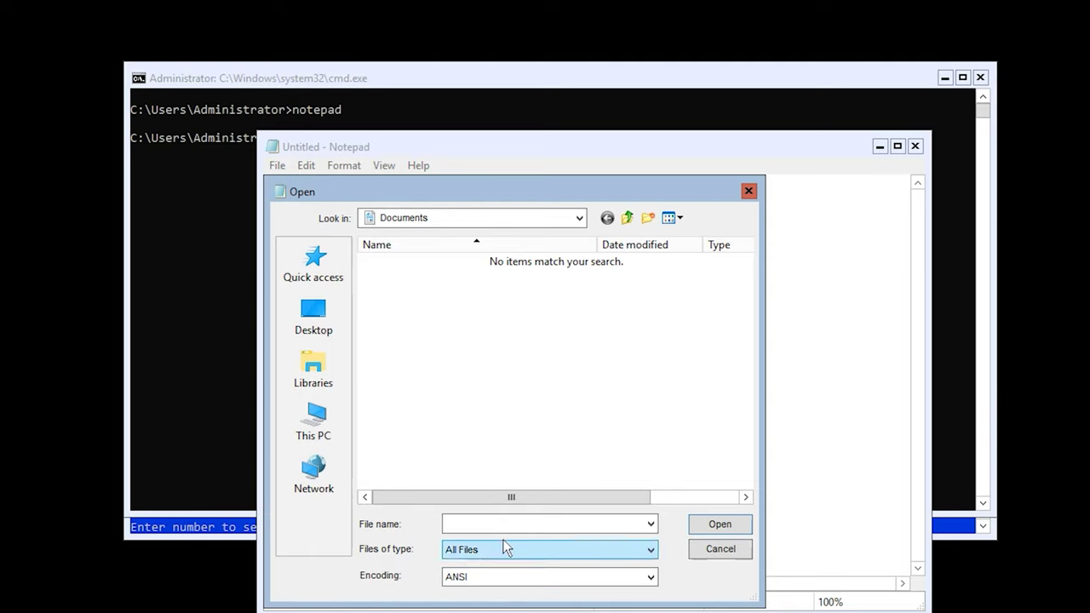
- Browse to the SHV_X64FRE_ (E:) drive and copy the Windows_10 disc image
click(344, 412)
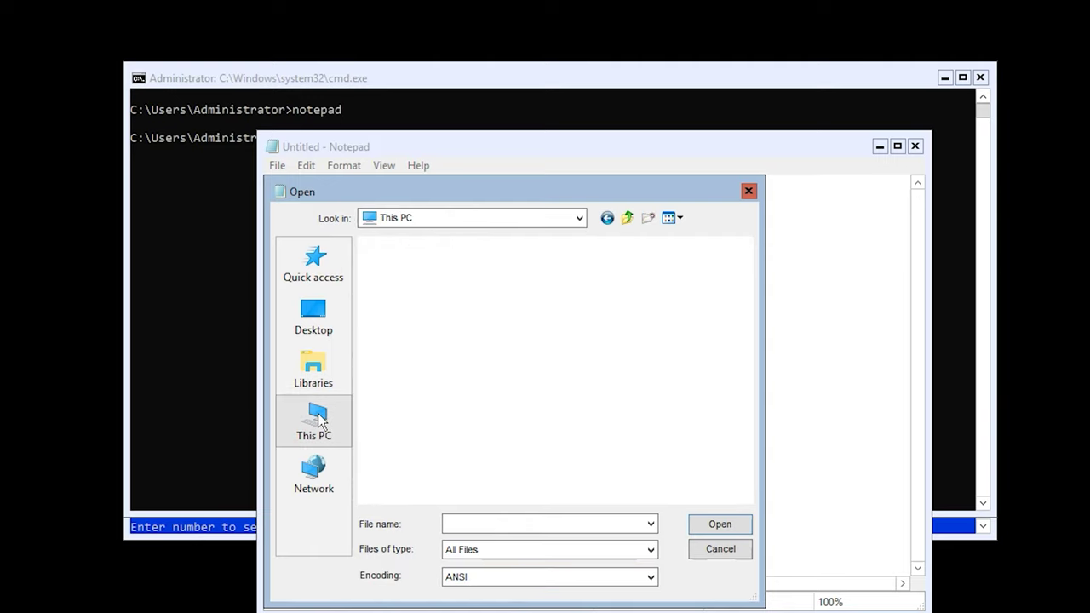
scroll(510, 464, down, 5)
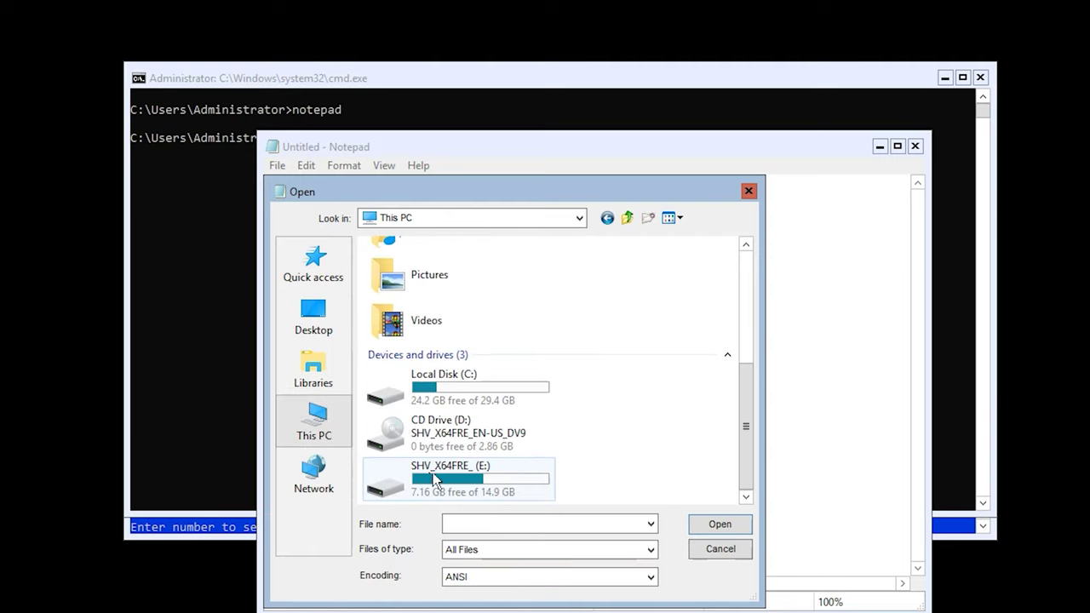
double_click(463, 476)
click(408, 297)
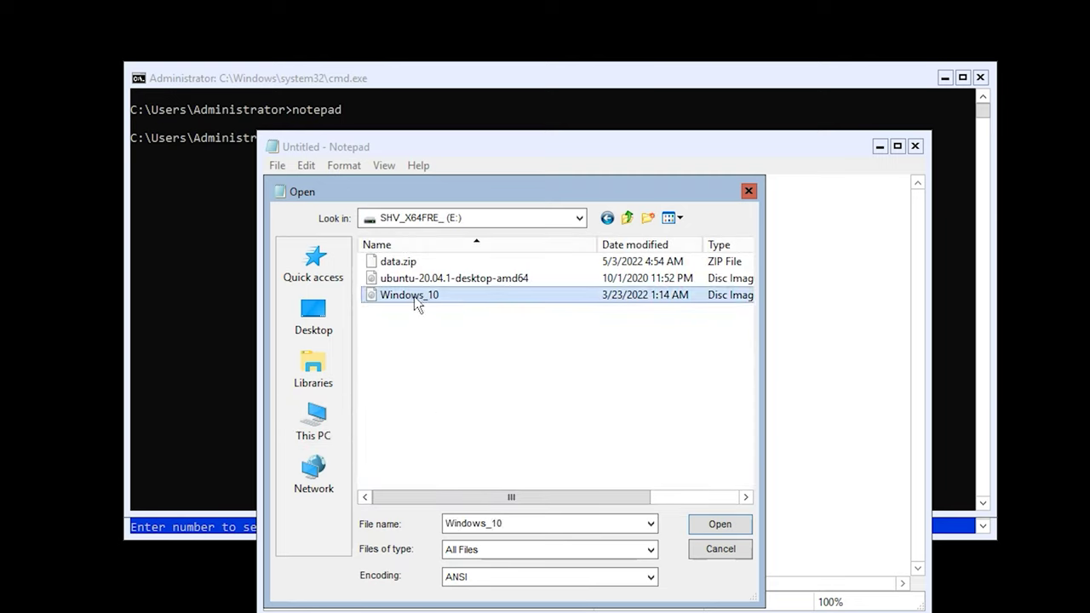
right_click(414, 296)
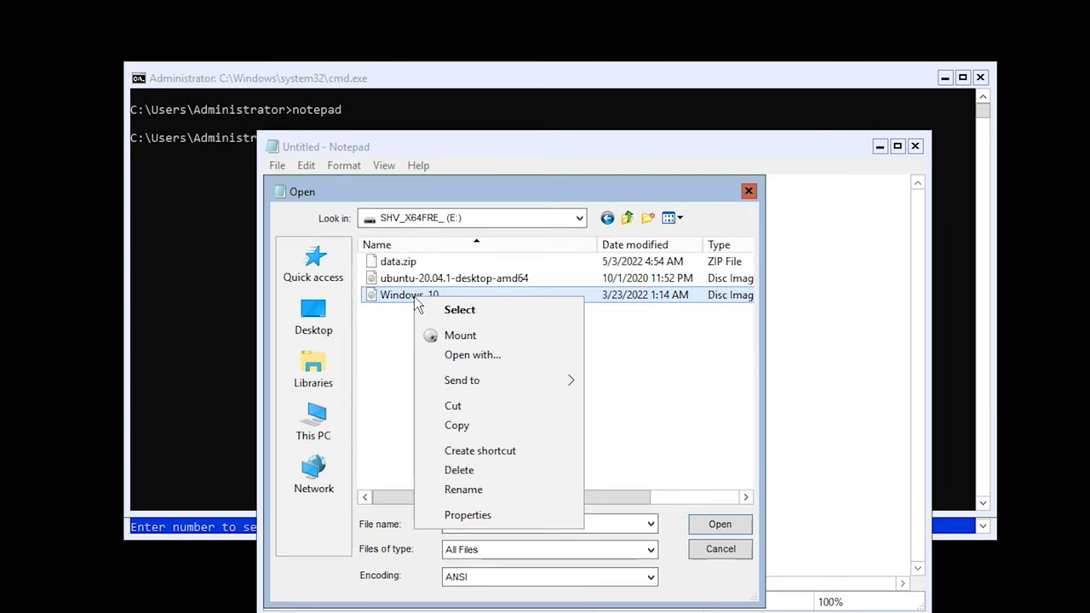
click(457, 425)
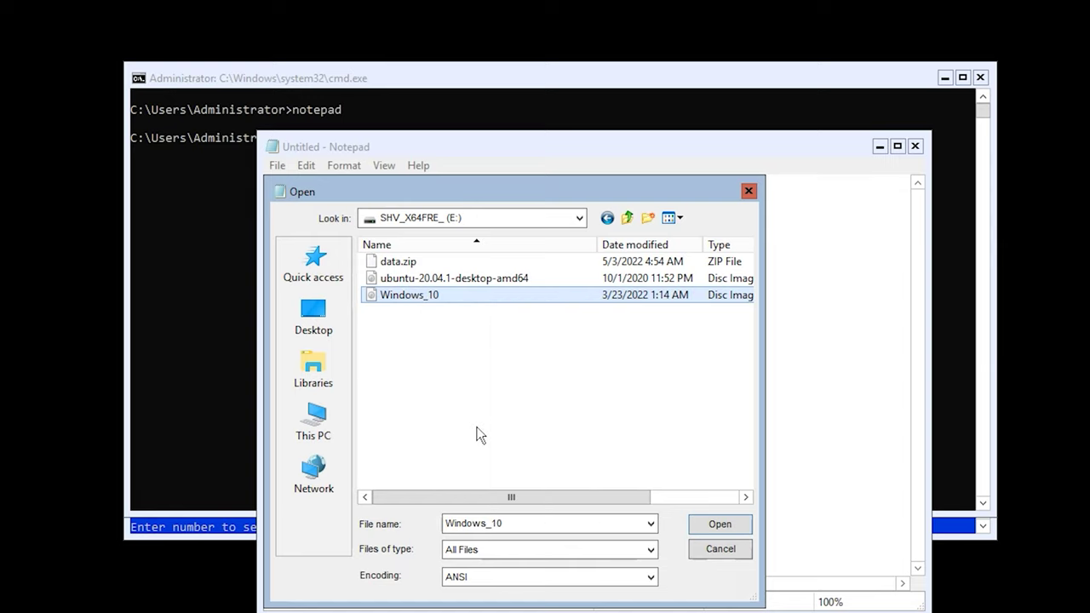
- Go to Local Disk (C:) as the destination for the copied Windows_10 image
click(324, 426)
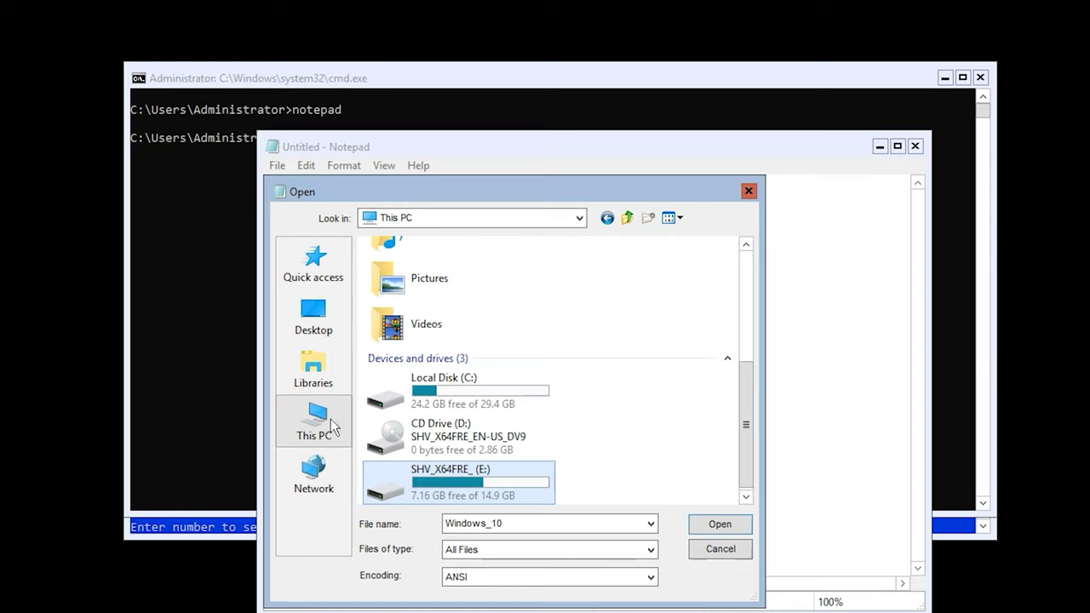
double_click(500, 407)
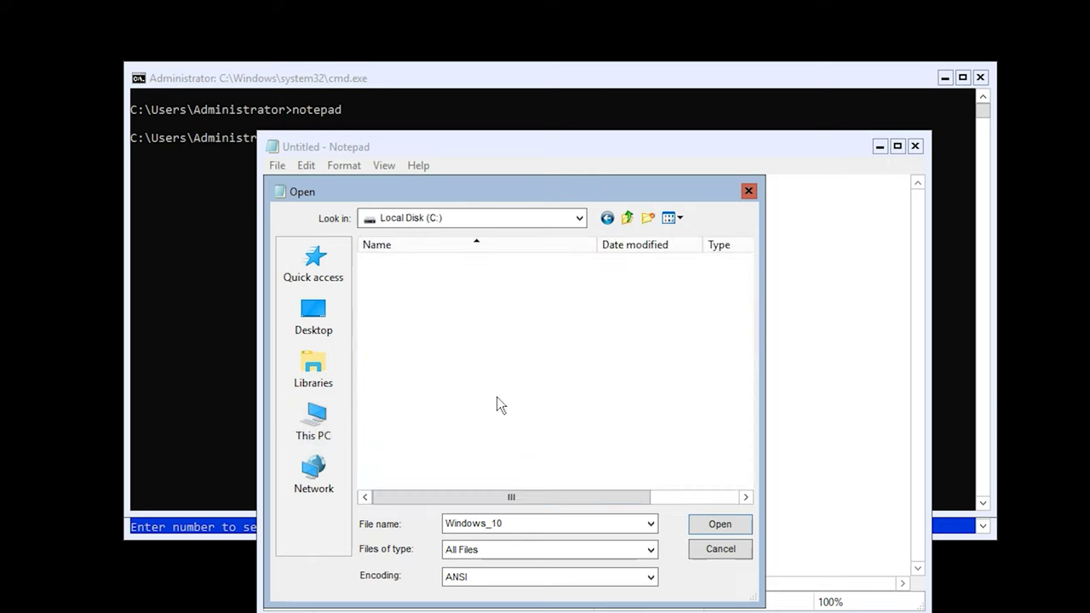